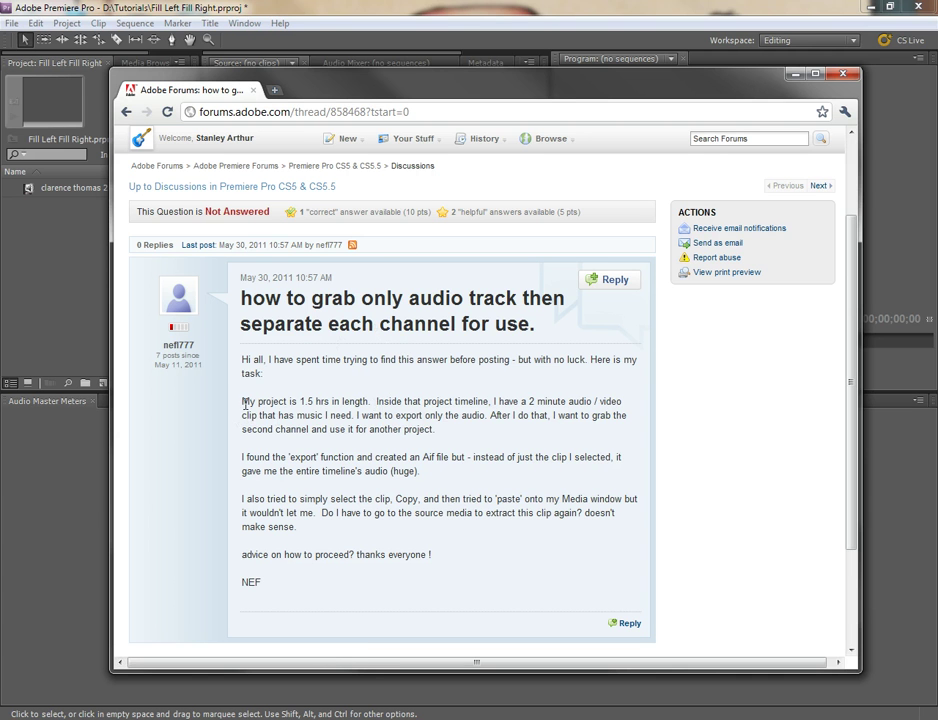
Step: Select and deselect the post's first paragraph in the browser, then return to Premiere
left_click_drag(243, 402, 446, 427)
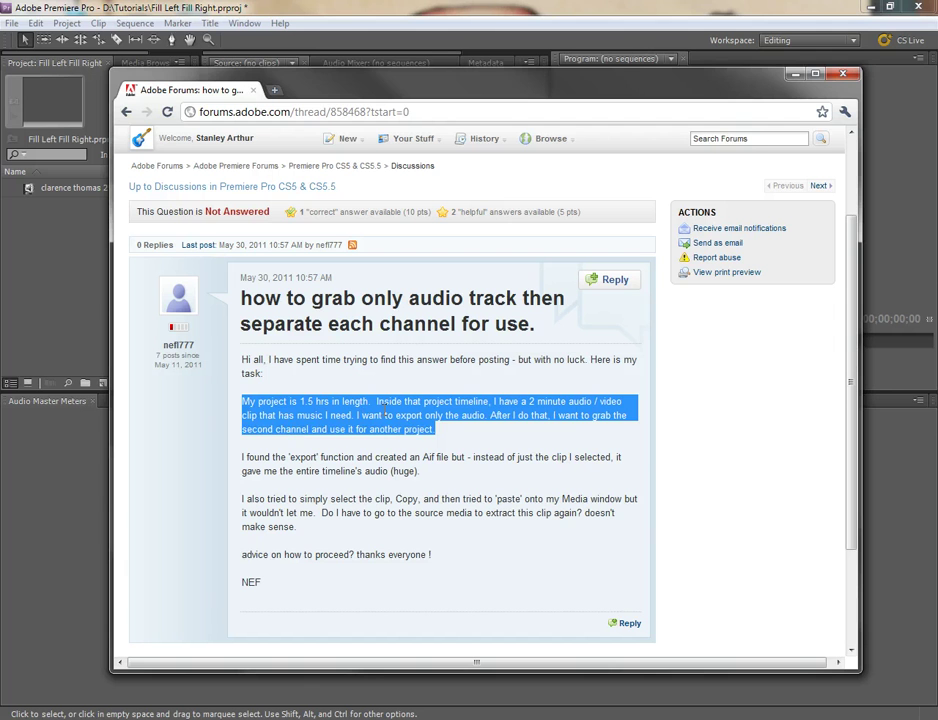
left_click(384, 410)
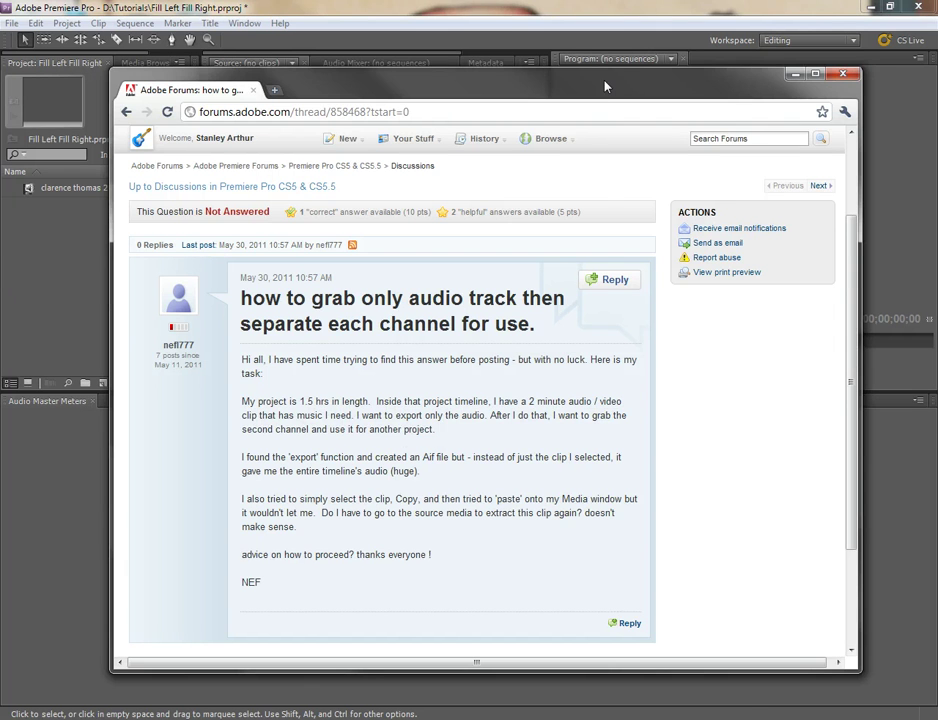
key("alt+Tab")
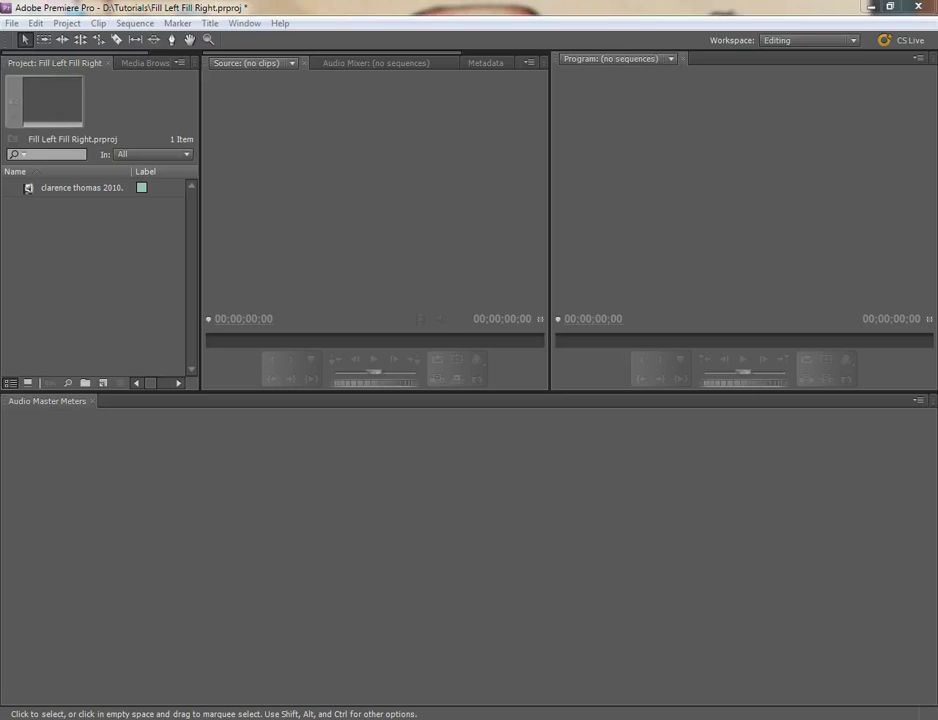
Step: Create a new sequence from clarence thomas 2010.avi and open it in the timeline
left_click(34, 189)
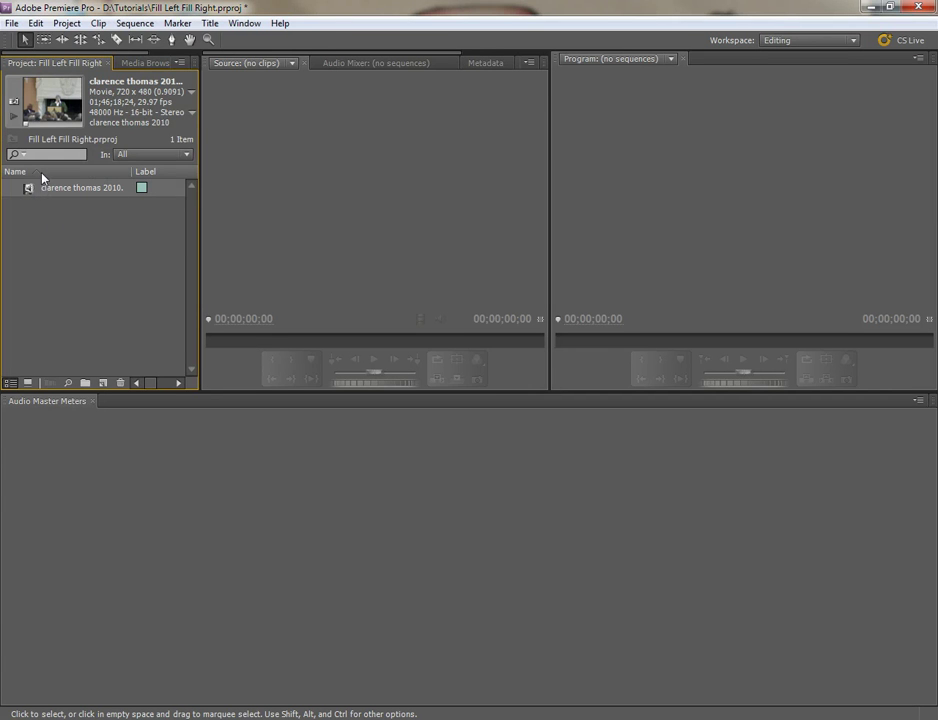
left_click_drag(27, 190, 105, 384)
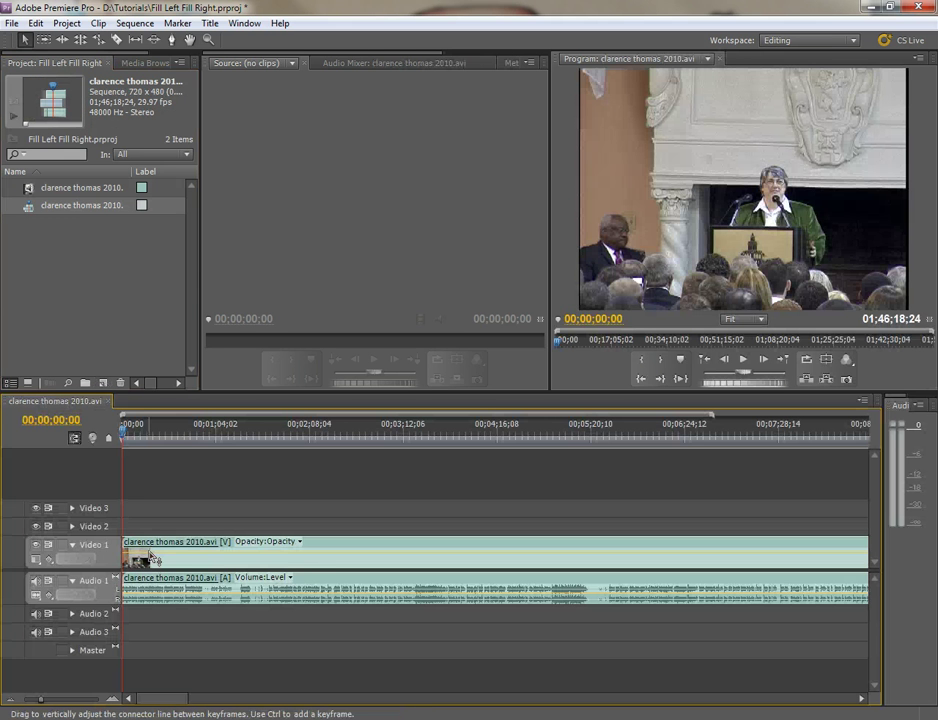
left_click(334, 430)
Step: Fit the whole sequence in the timeline and park the playhead at 00;27;16;26
key("backslash")
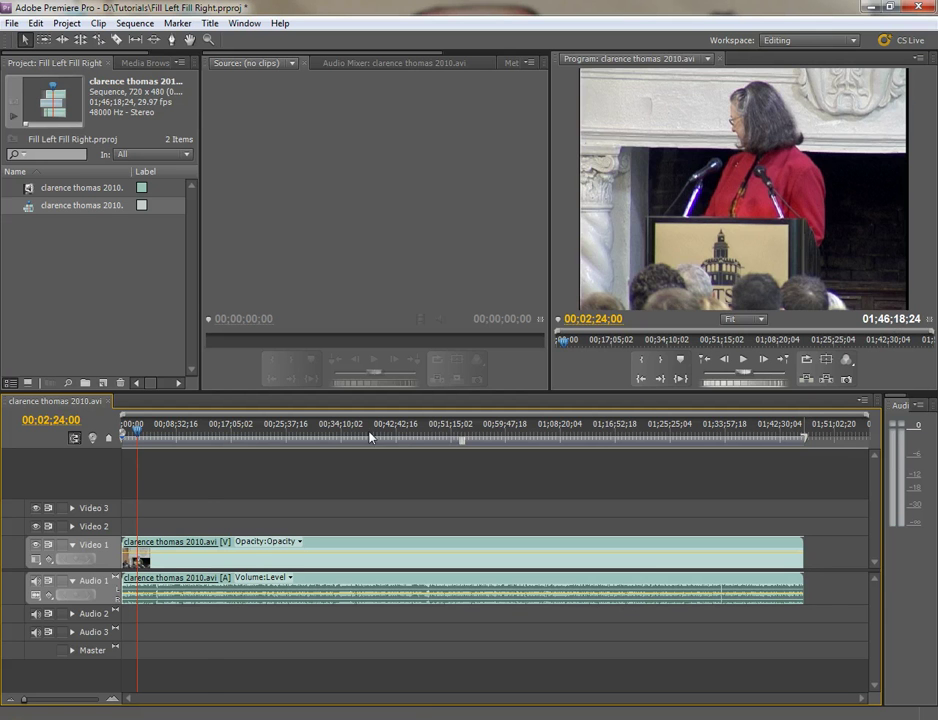
left_click_drag(205, 428, 62, 448)
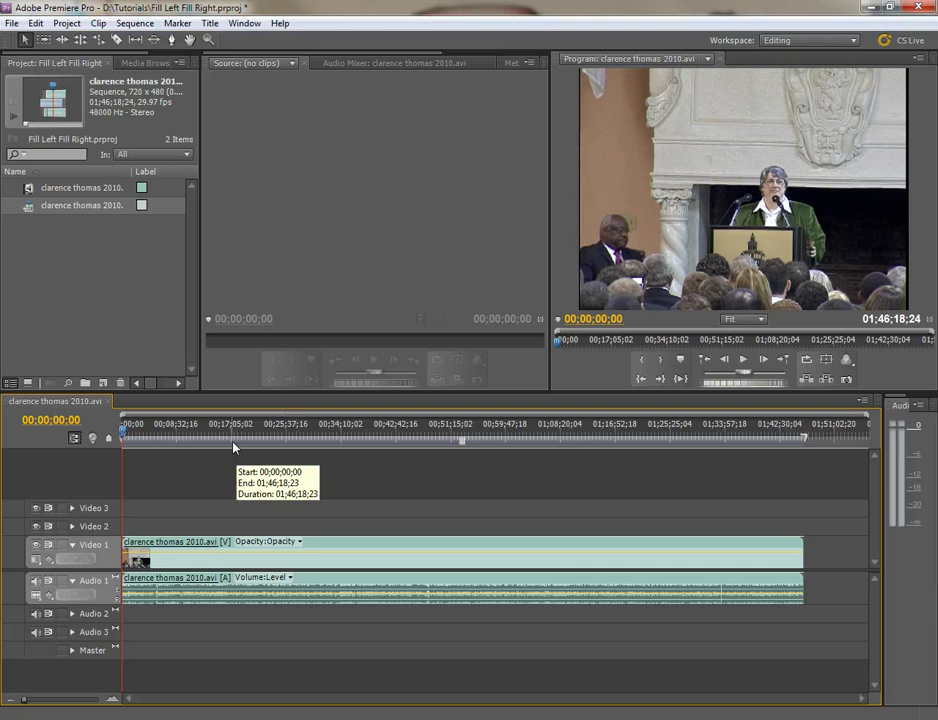
left_click(299, 427)
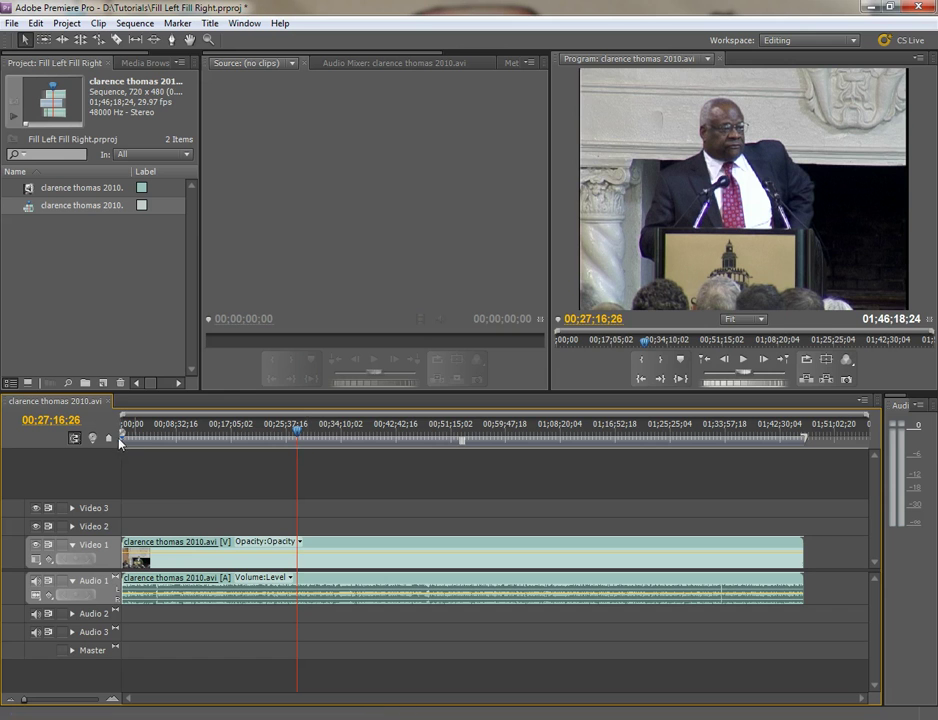
Step: Move the work area start to the 27-minute playhead and pull its end in to a short span
left_click_drag(226, 439, 297, 440)
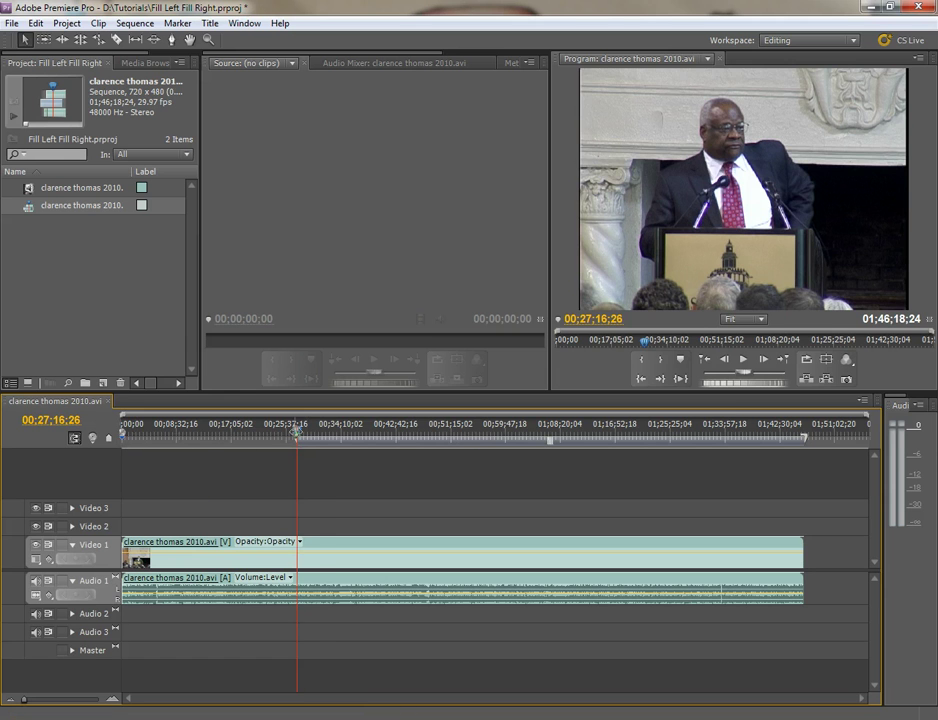
left_click(319, 425)
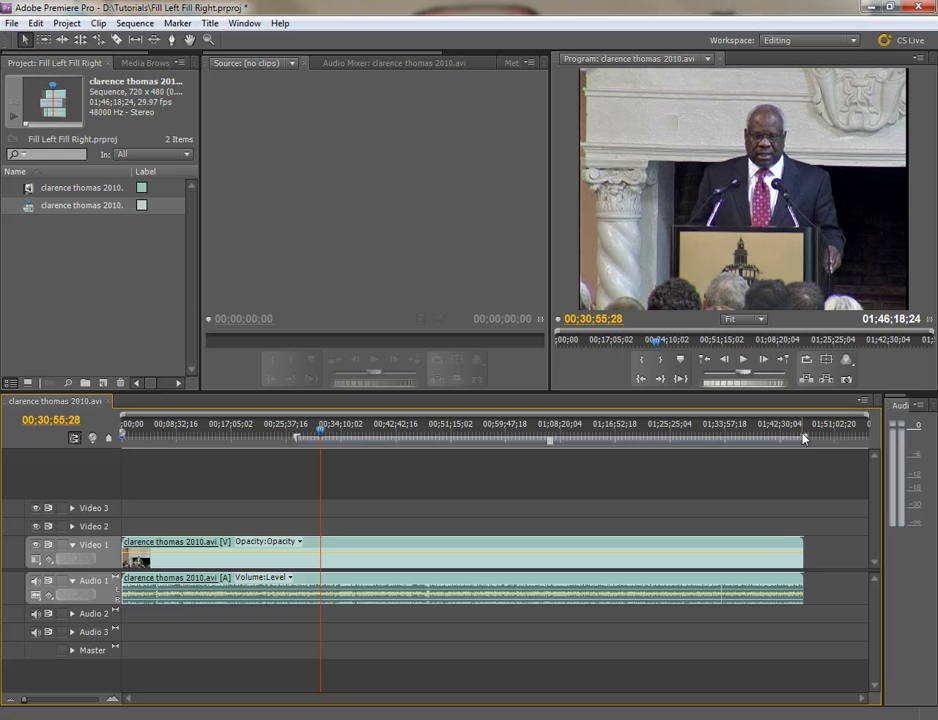
left_click_drag(805, 438, 756, 438)
mouse_move(670, 447)
left_mouse_down()
mouse_move(343, 460)
mouse_move(300, 434)
mouse_move(310, 437)
left_mouse_up()
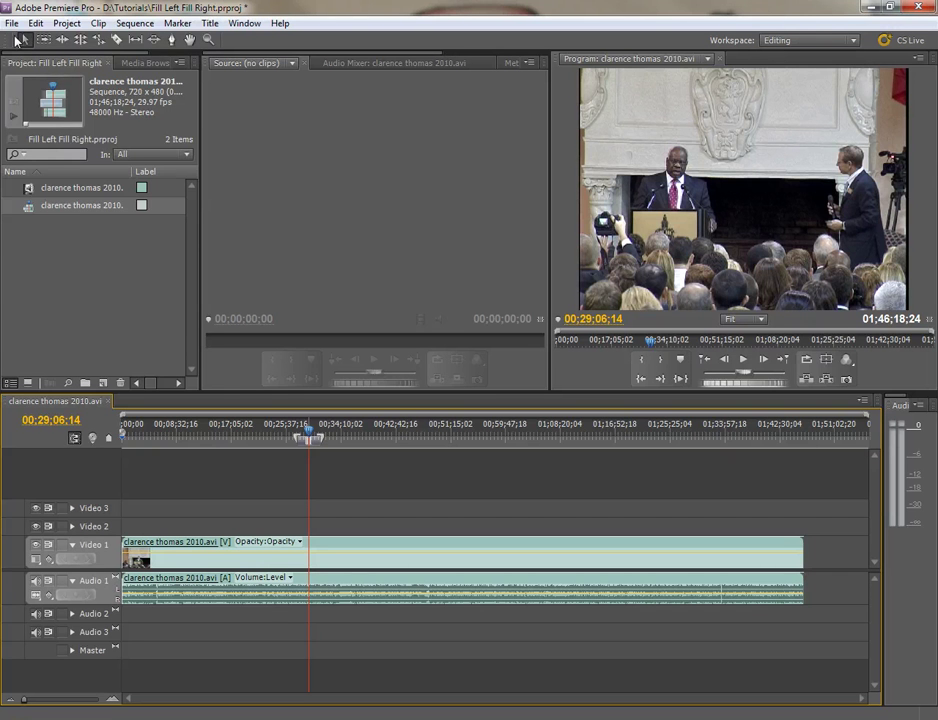
Step: Set up File > Export > Media with Export Video unchecked and Source Range set to Work Area
left_click(12, 23)
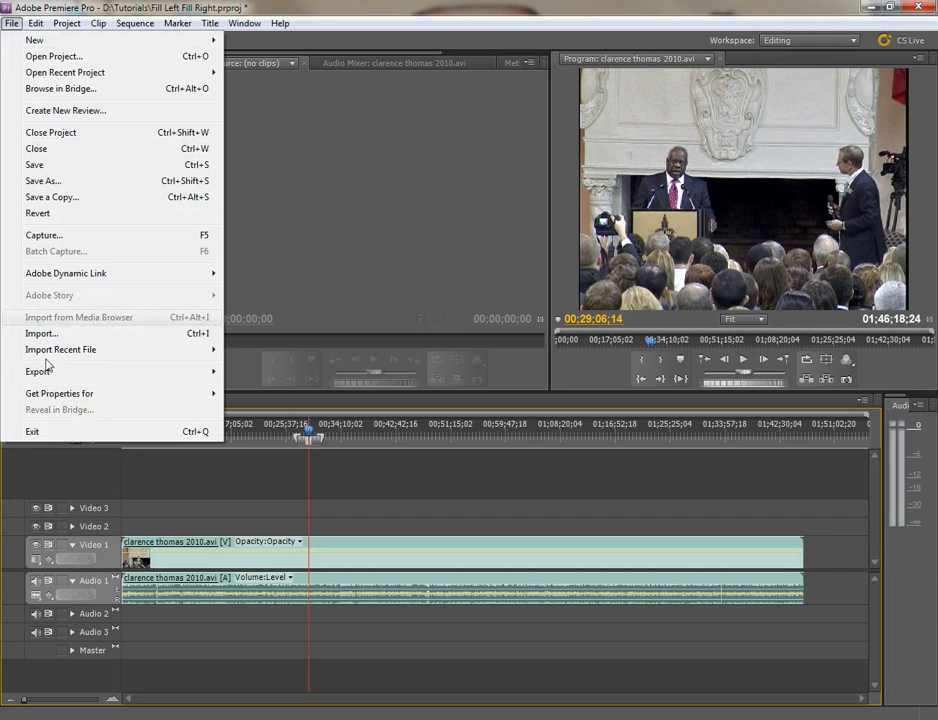
mouse_move(40, 371)
left_click(289, 372)
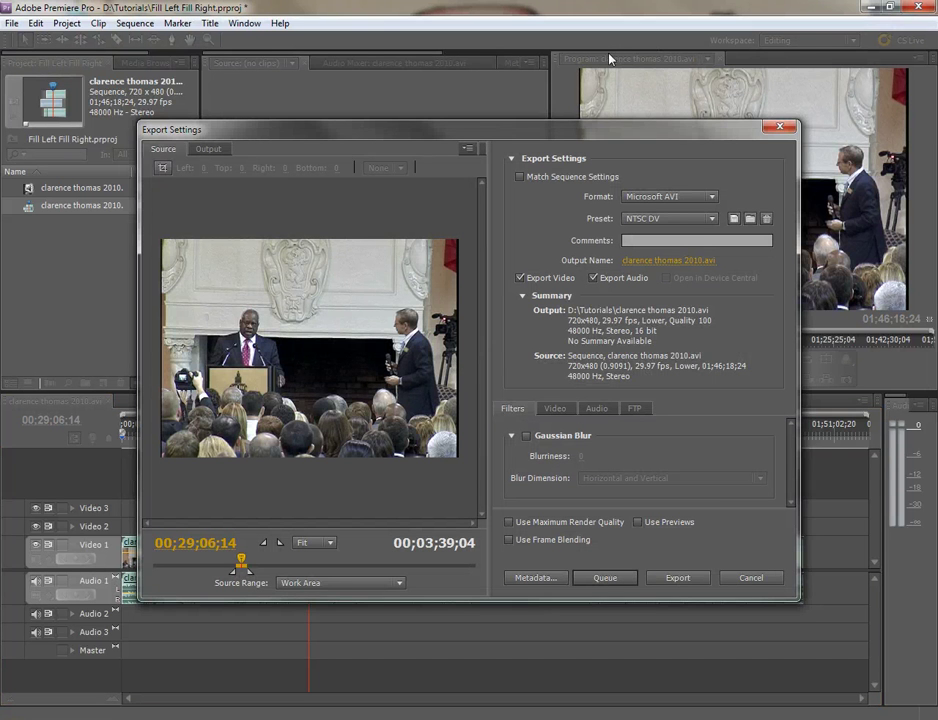
left_click_drag(597, 122, 556, 135)
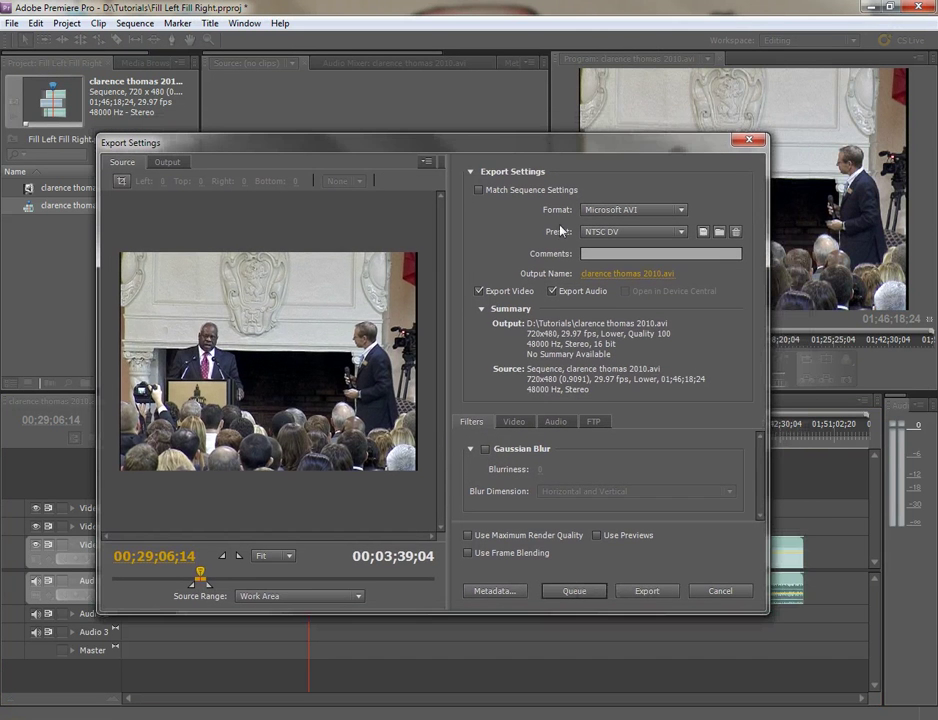
left_click(479, 291)
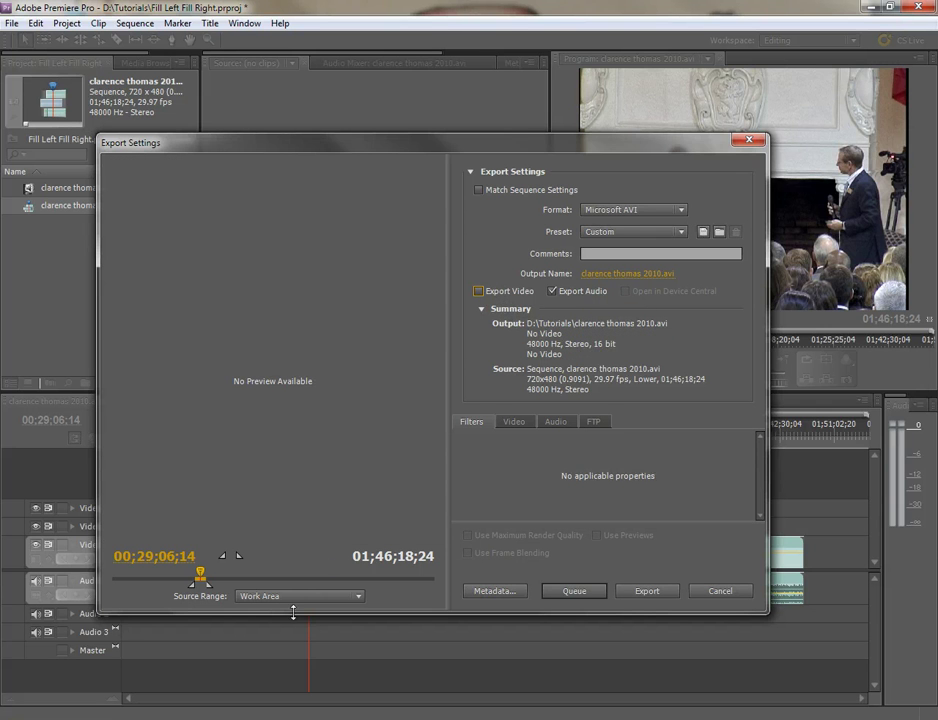
left_click(261, 598)
left_click(277, 630)
Step: Save the export as 'my audio clip' in D:\Tutorials and start encoding
left_click(621, 274)
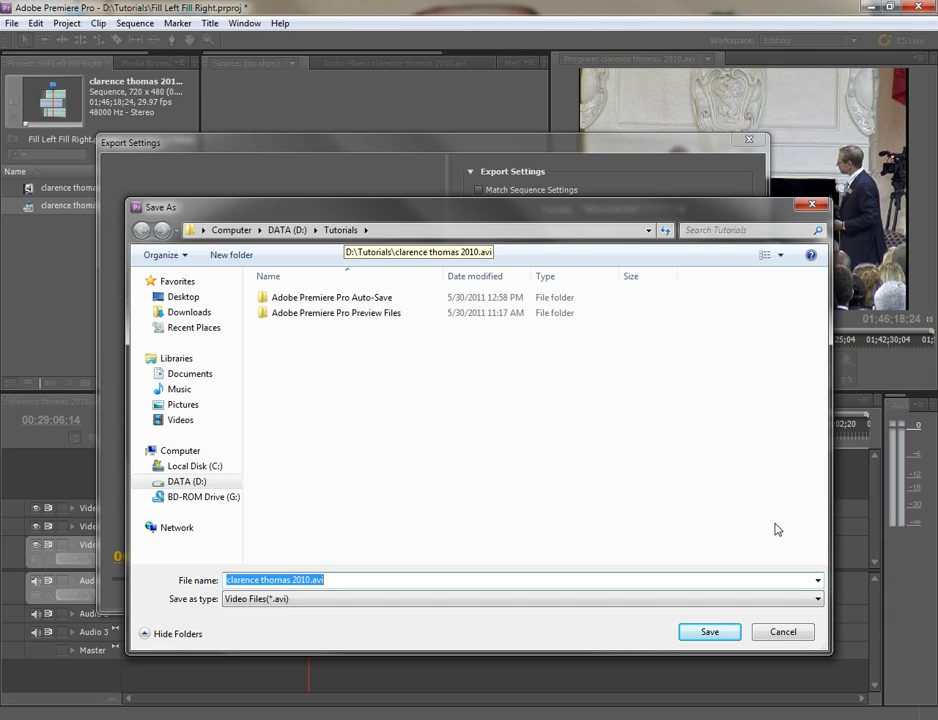
type("my audi")
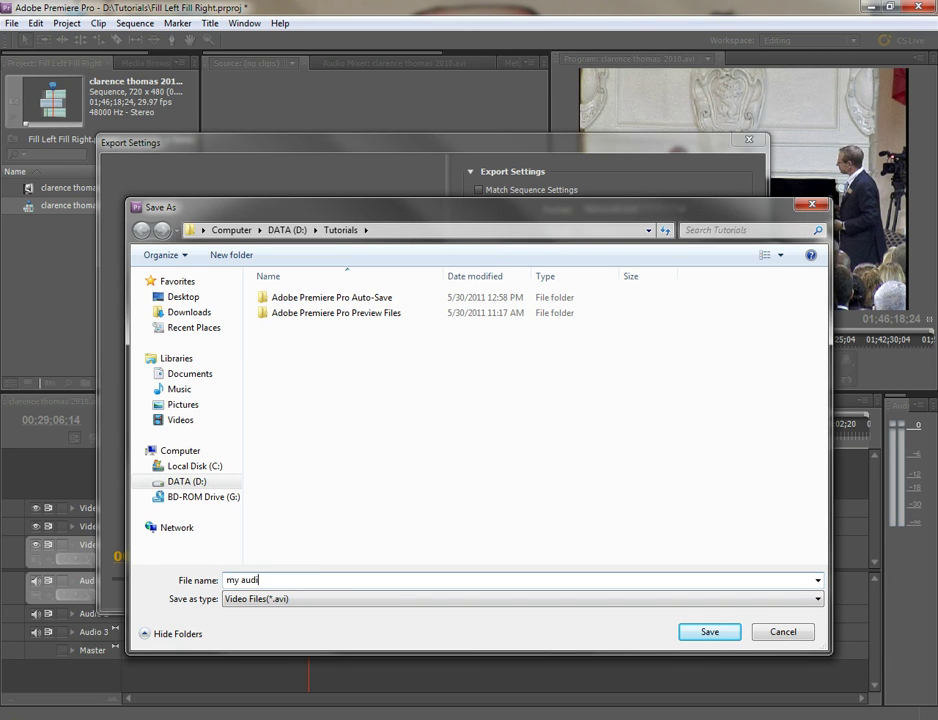
type("o clip")
key("Return")
key("Return")
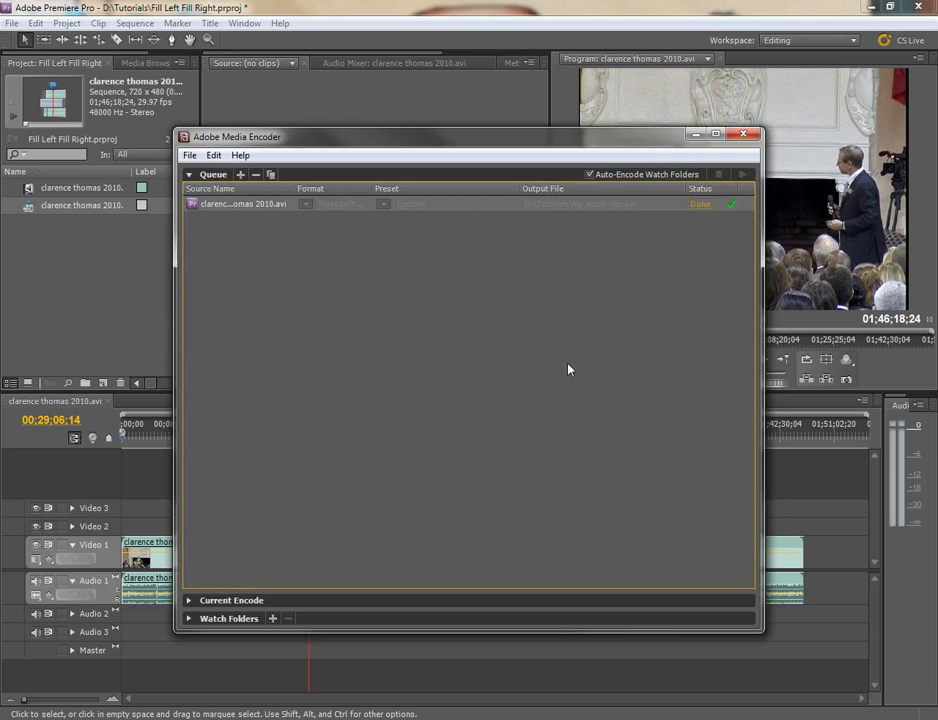
Step: Close Media Encoder and import D:\Tutorials\my audio clip.avi into the project
left_click(745, 134)
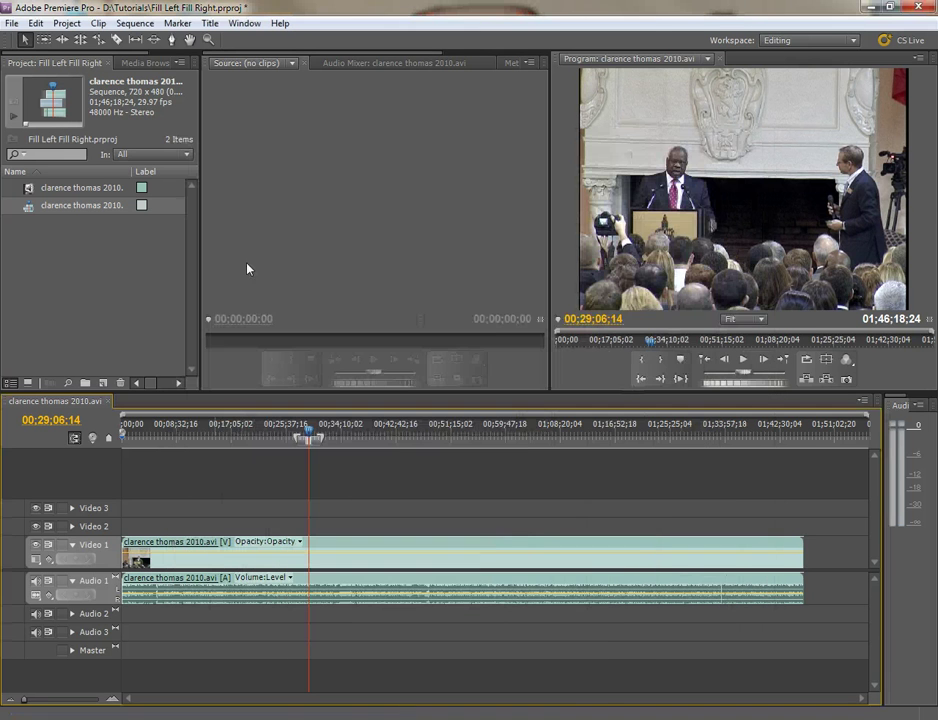
right_click(70, 284)
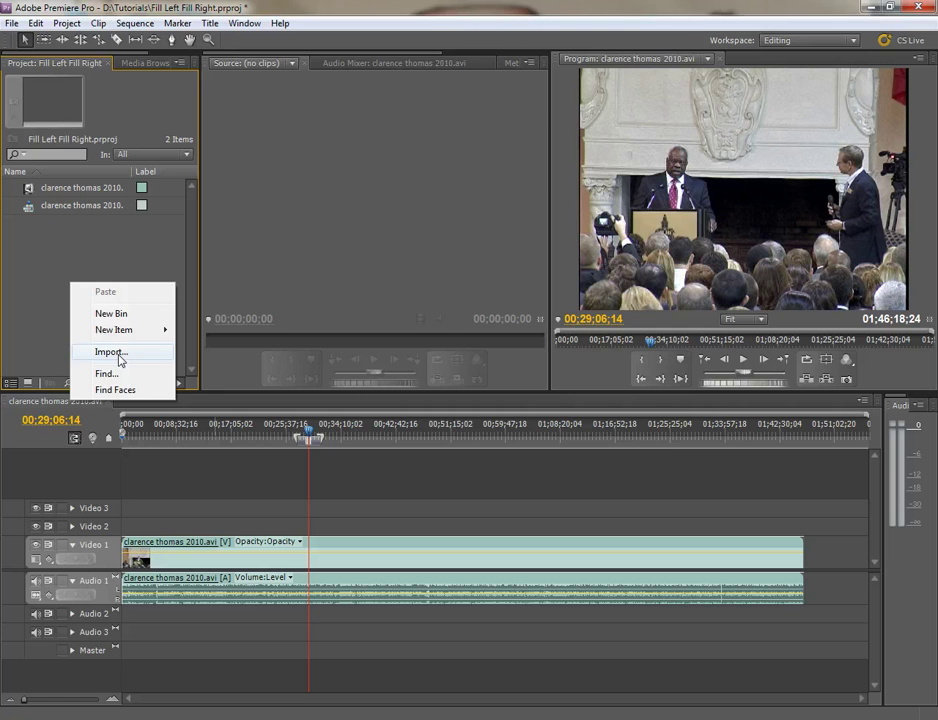
left_click(118, 358)
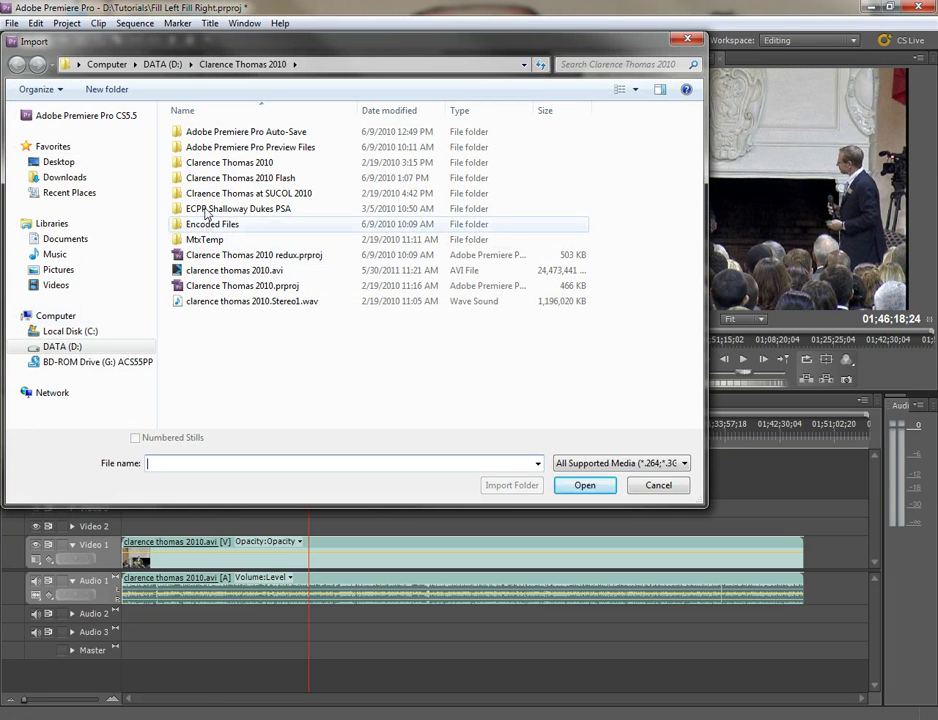
left_click(160, 64)
left_click(237, 380)
scroll(237, 387, "down", 7)
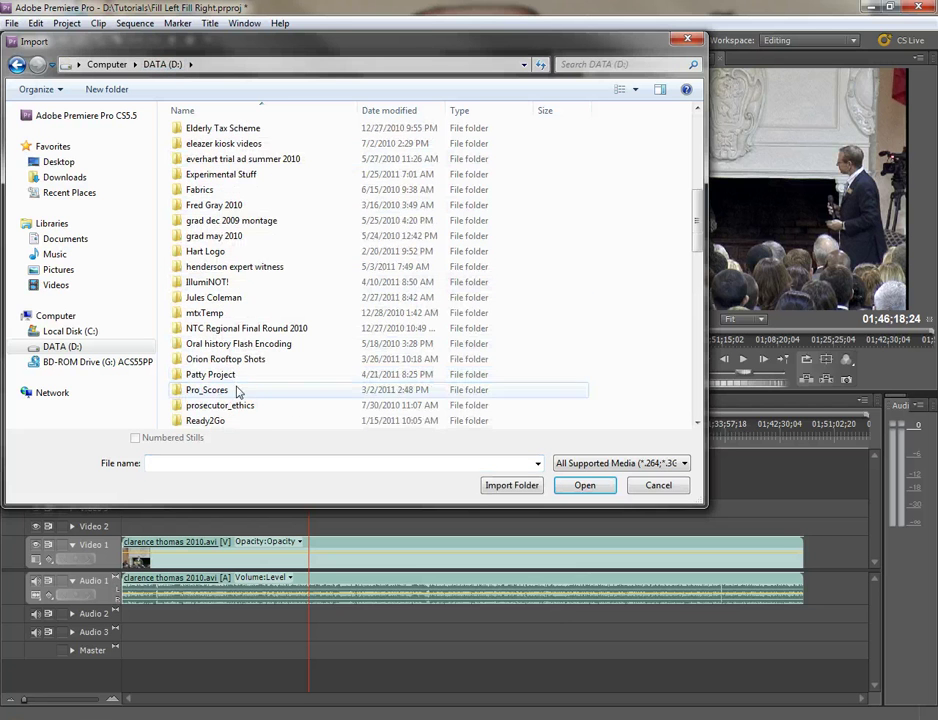
scroll(237, 390, "down", 6)
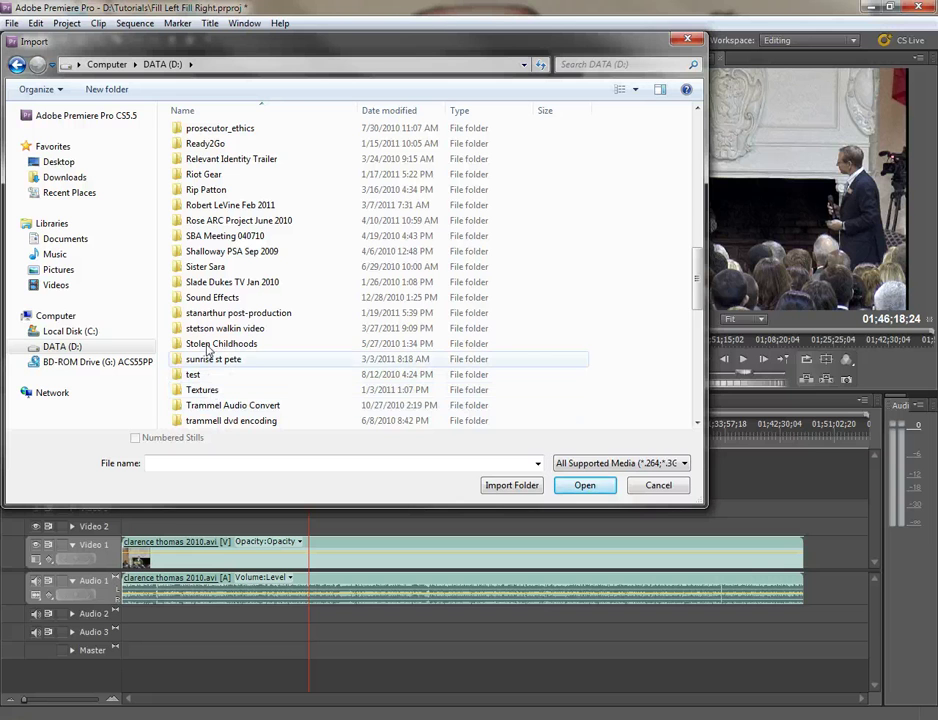
scroll(212, 418, "down", 1)
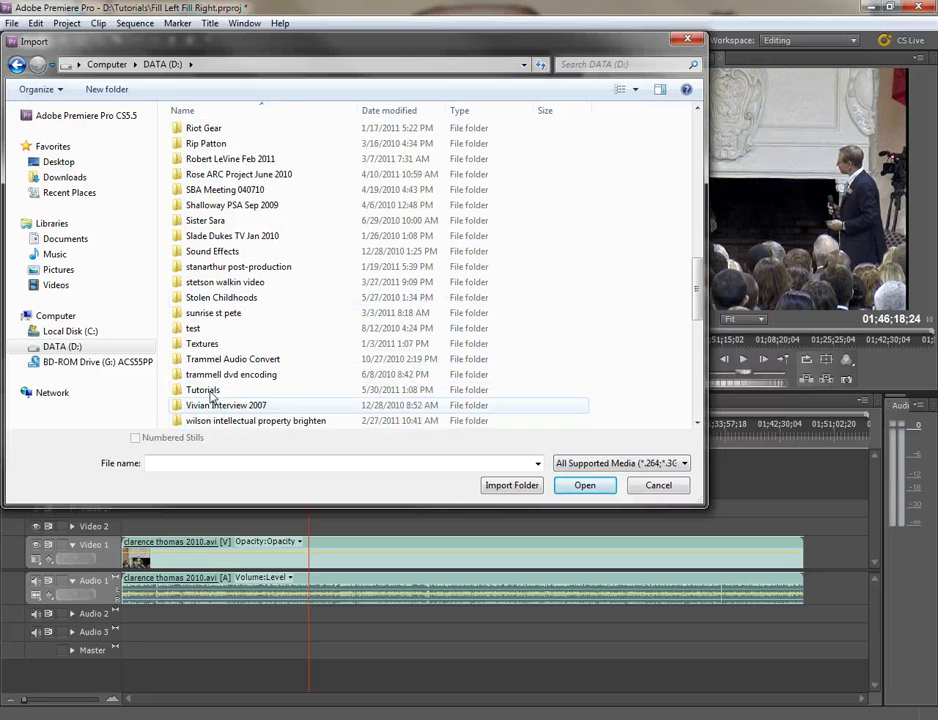
double_click(205, 385)
double_click(205, 179)
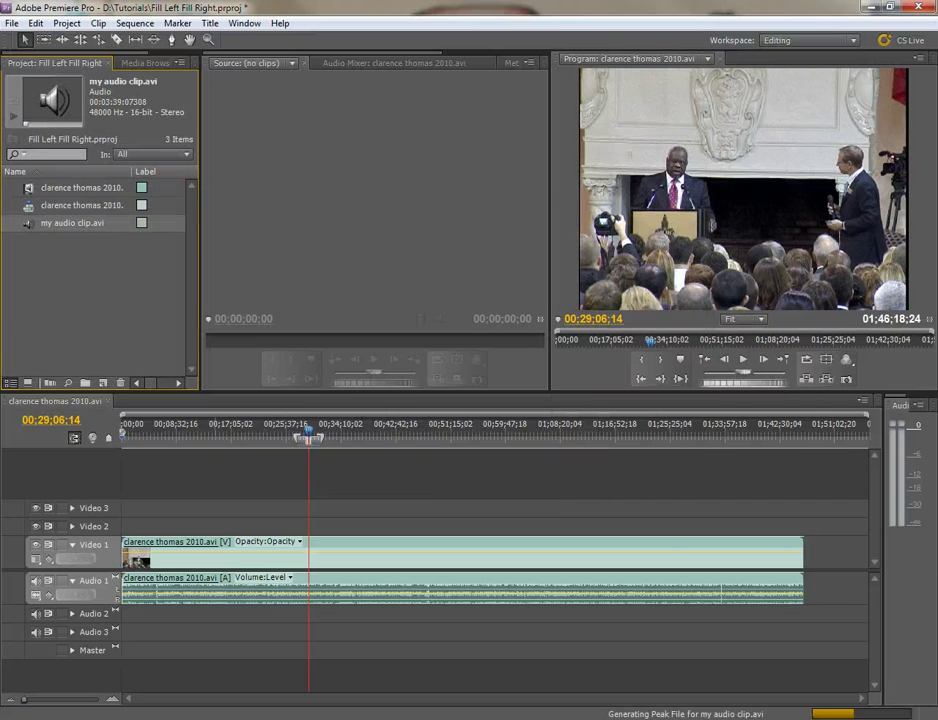
Step: Load my audio clip.avi in the Source monitor and play a short stretch of it
double_click(29, 228)
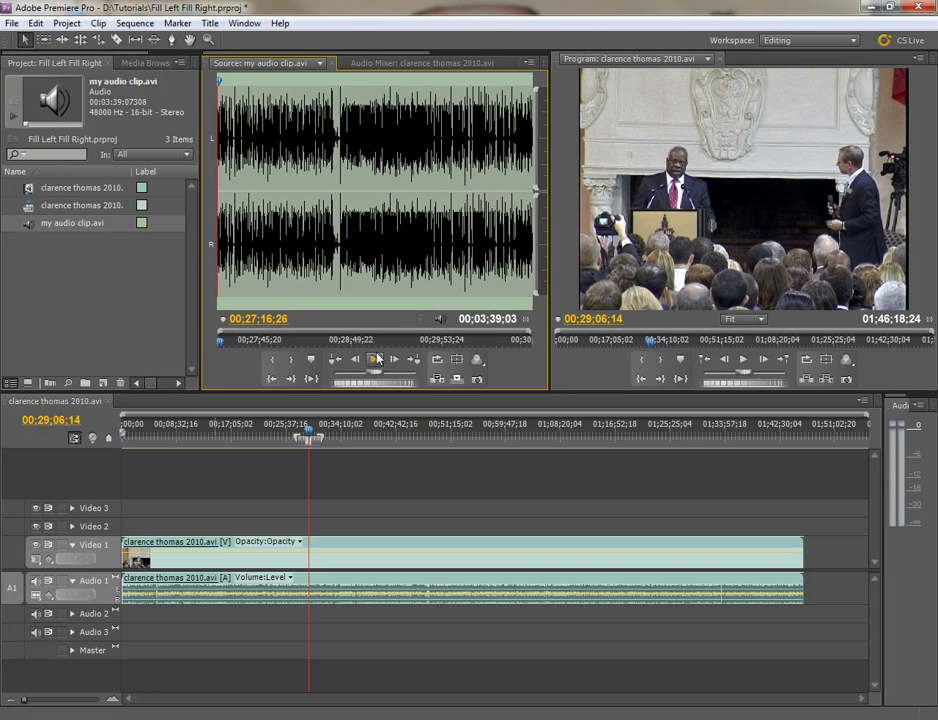
left_click(375, 361)
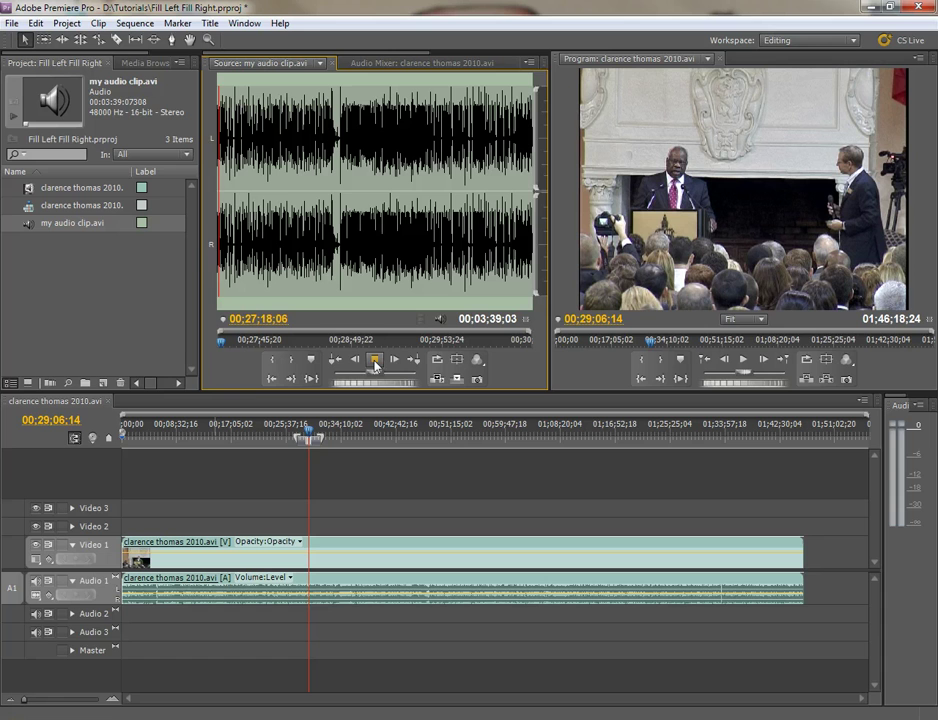
left_click(375, 361)
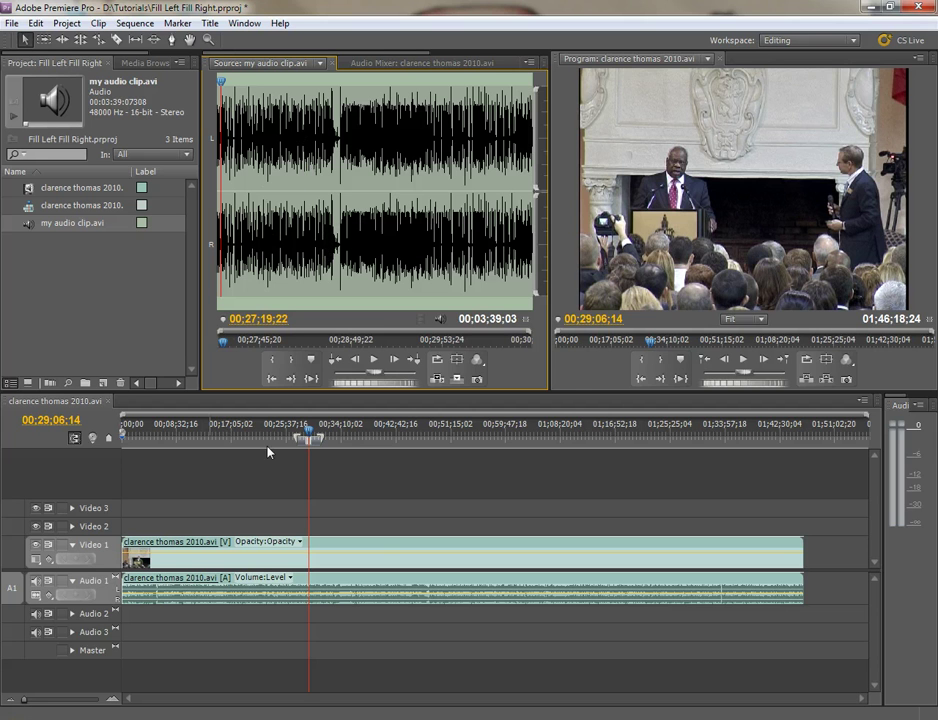
Step: Make a my audio clip.avi sequence from the clip and return its playhead to 00;00;00;00
left_click(103, 383)
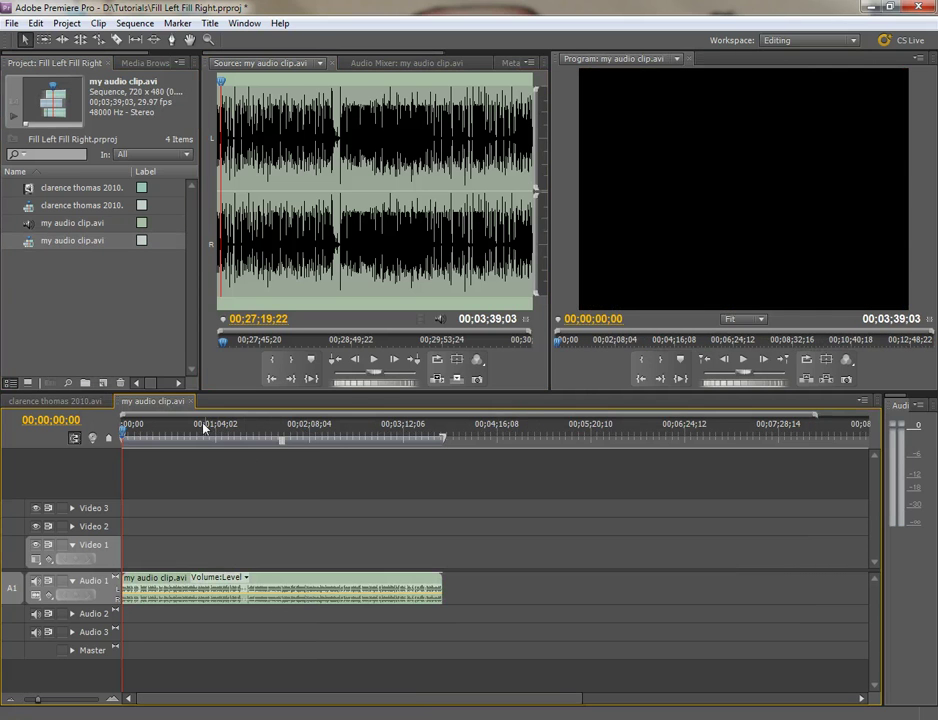
left_click(133, 430)
left_click_drag(133, 430, 105, 430)
Step: Search the Effects panel for 'fill' and drop Fill Left onto the Audio 1 clip
left_click_drag(425, 54, 517, 54)
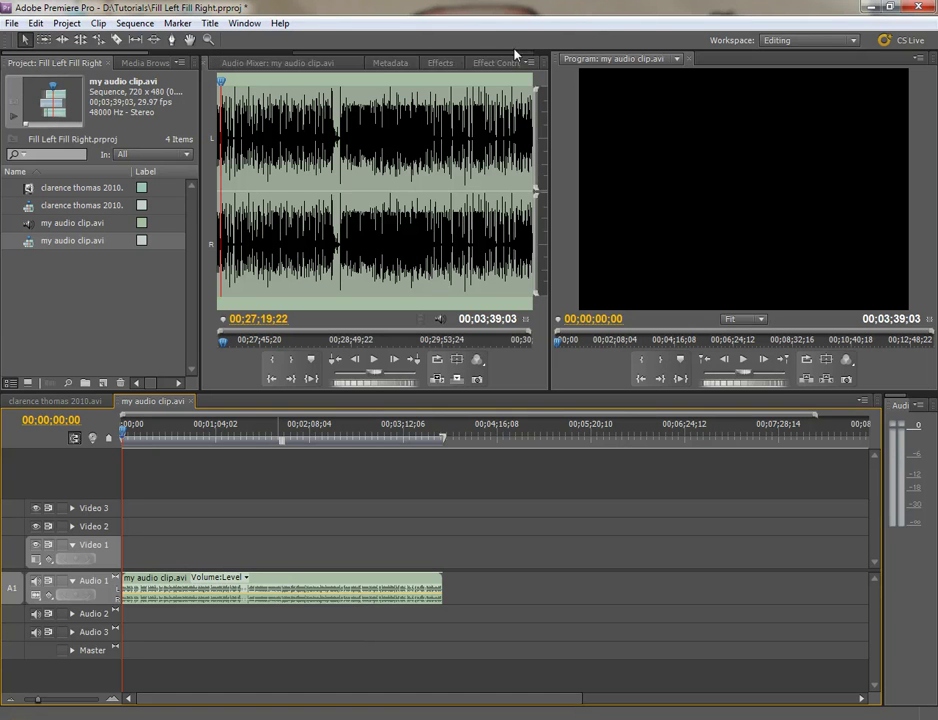
left_click(446, 65)
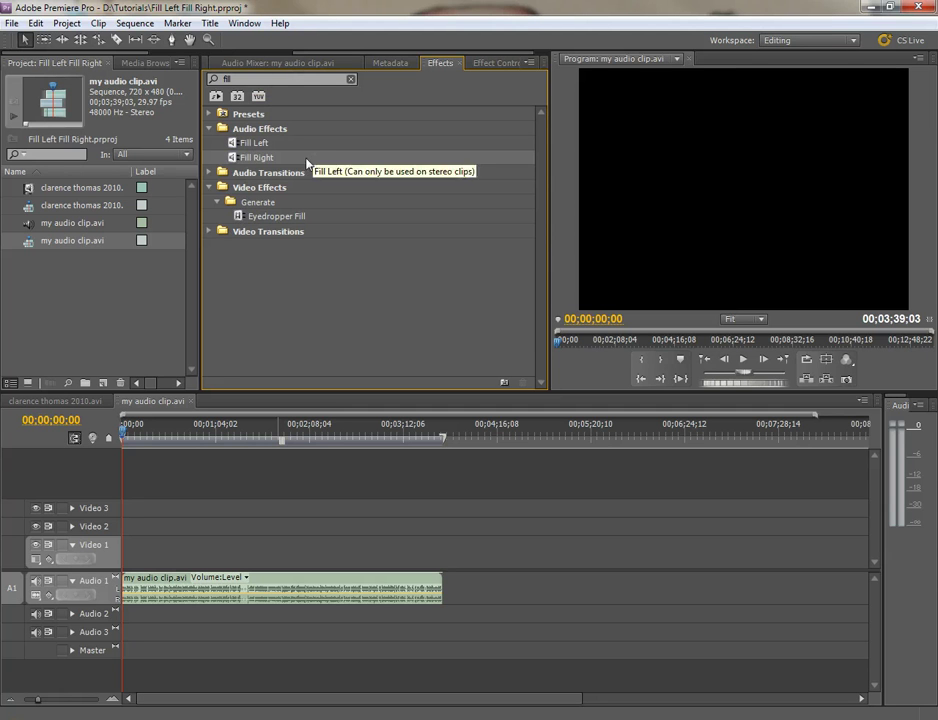
left_click(234, 146)
left_click_drag(234, 146, 253, 585)
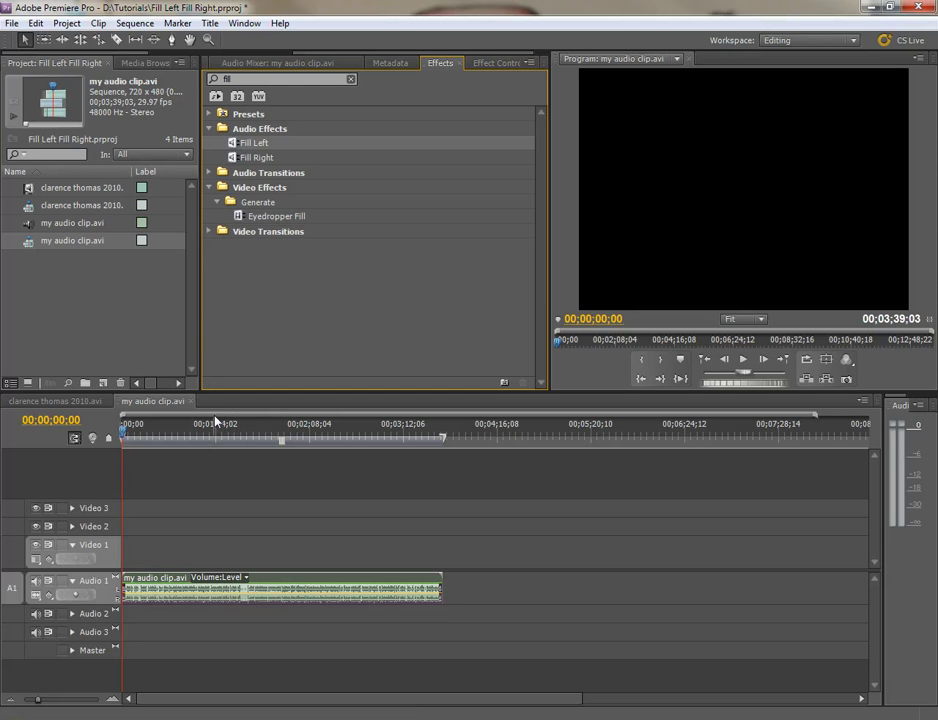